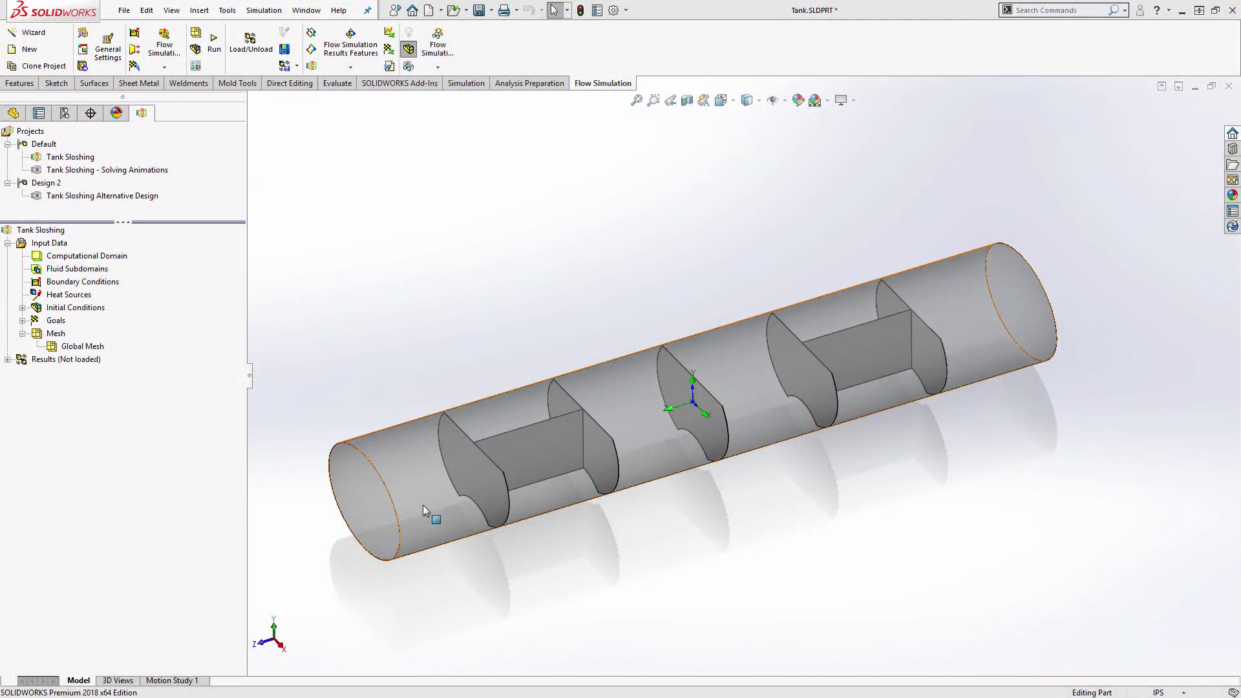
- In the project's General Settings, enable free surface and gravity
right_click(40, 244)
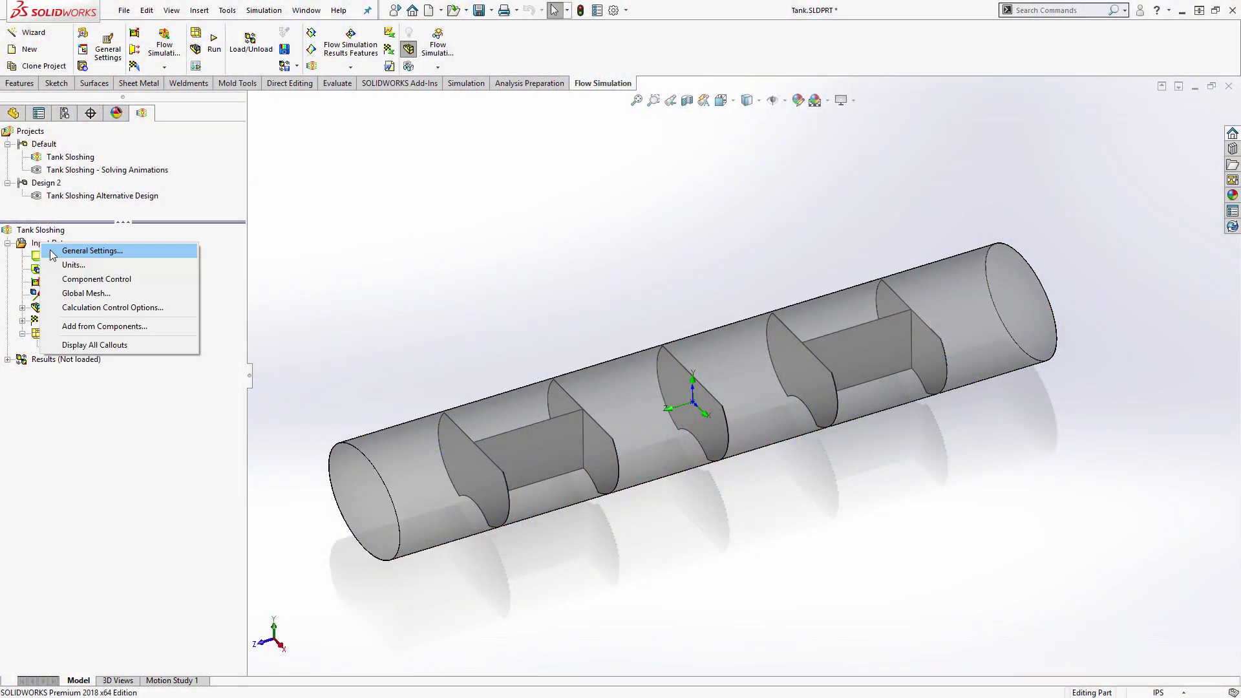
click(71, 253)
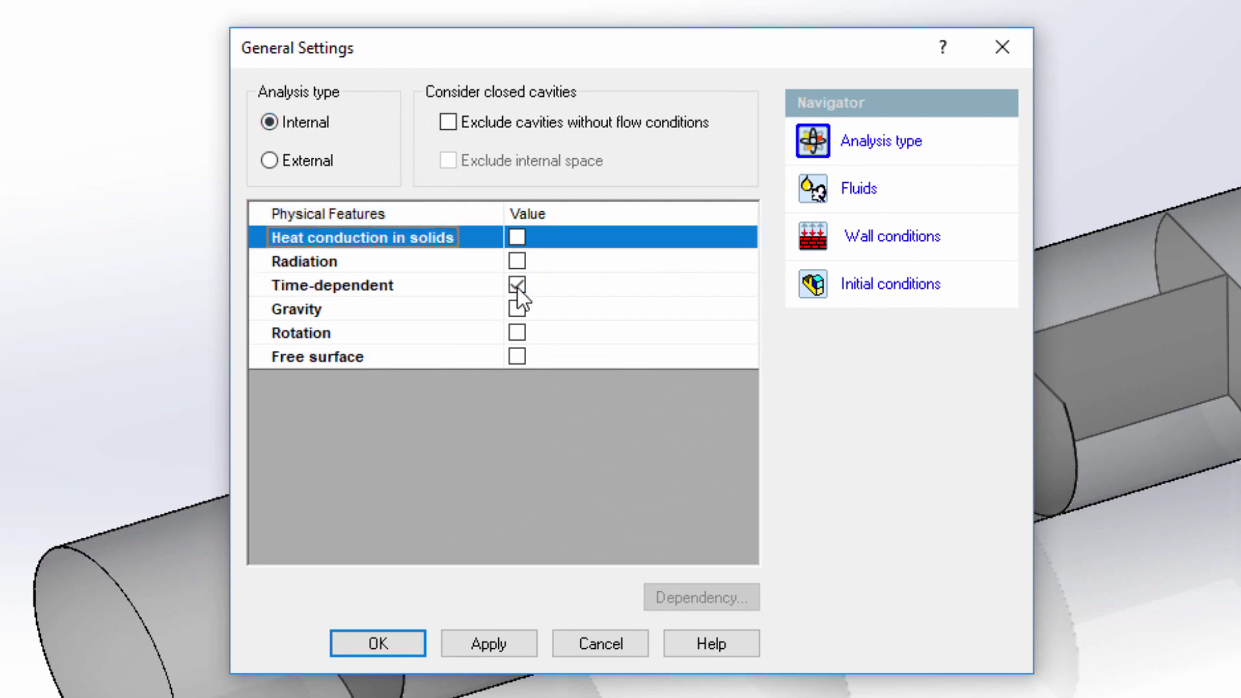
click(518, 357)
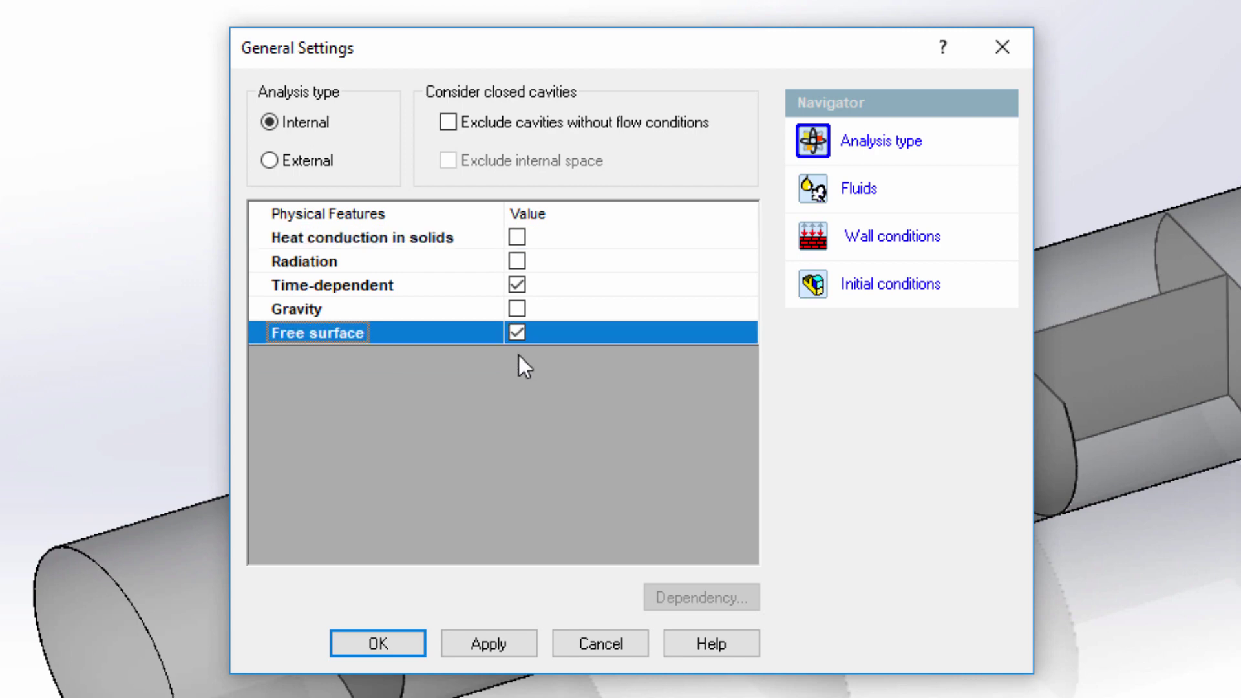
click(514, 312)
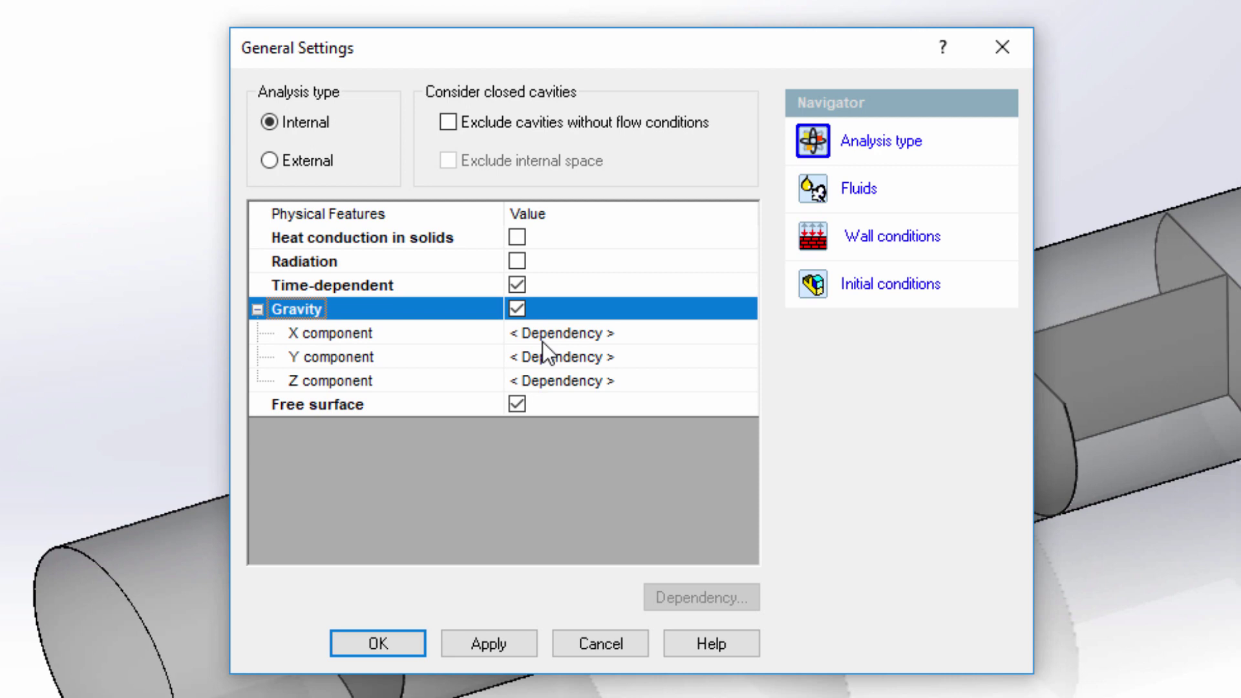
- Make the gravity X and Y components time-dependent with time tables
click(566, 332)
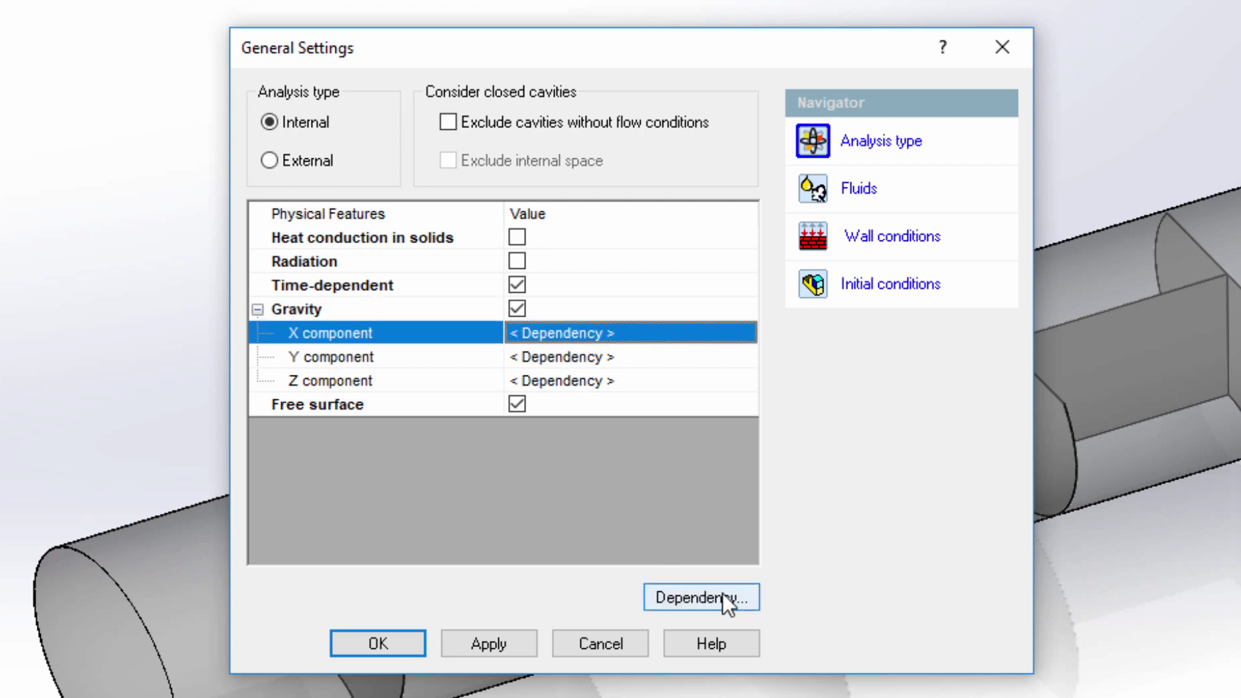
click(724, 592)
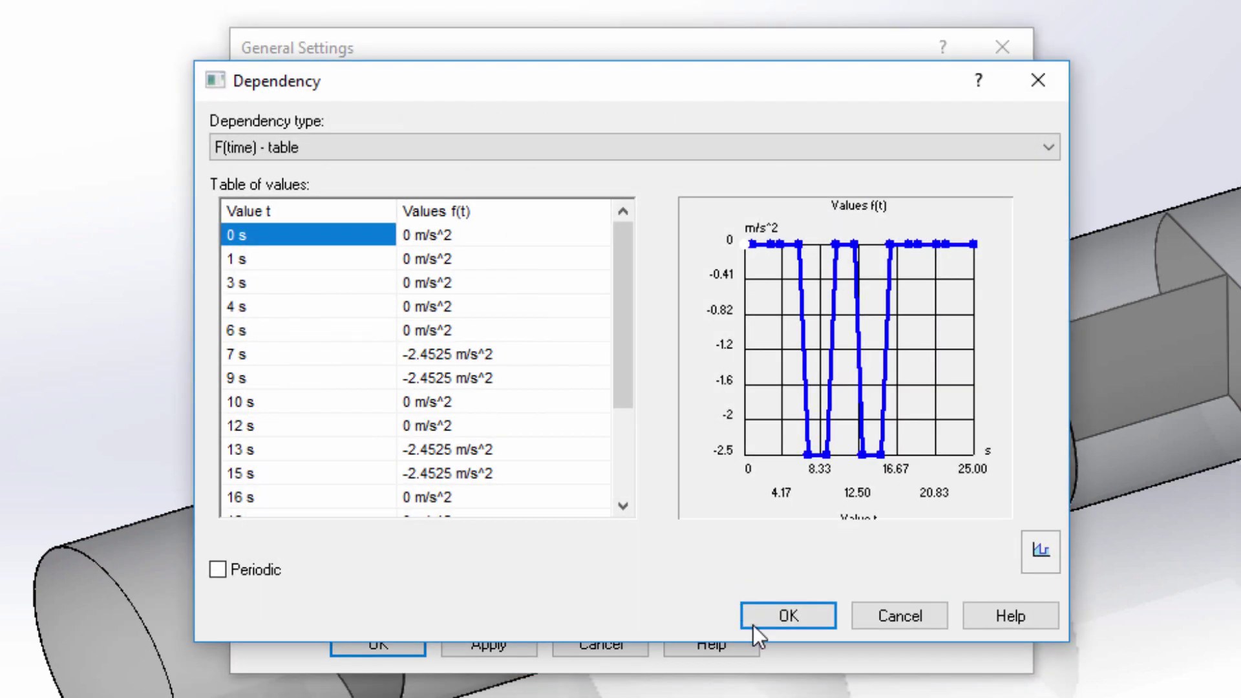
click(783, 622)
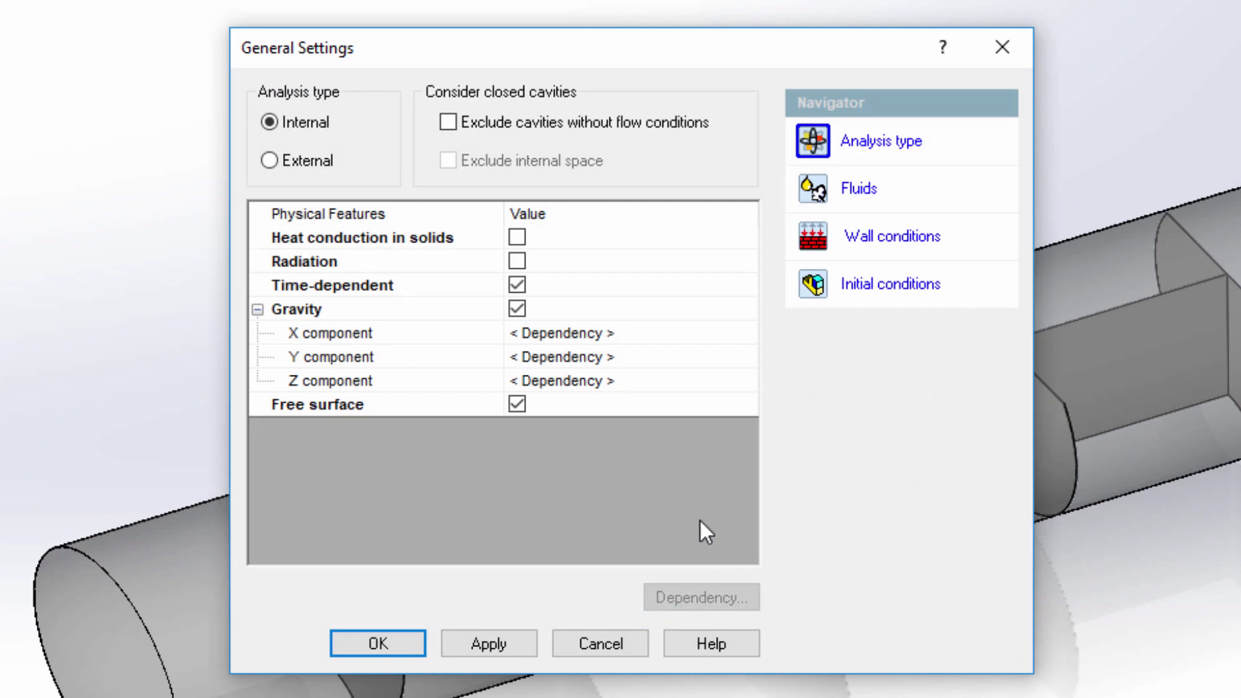
click(589, 357)
click(684, 598)
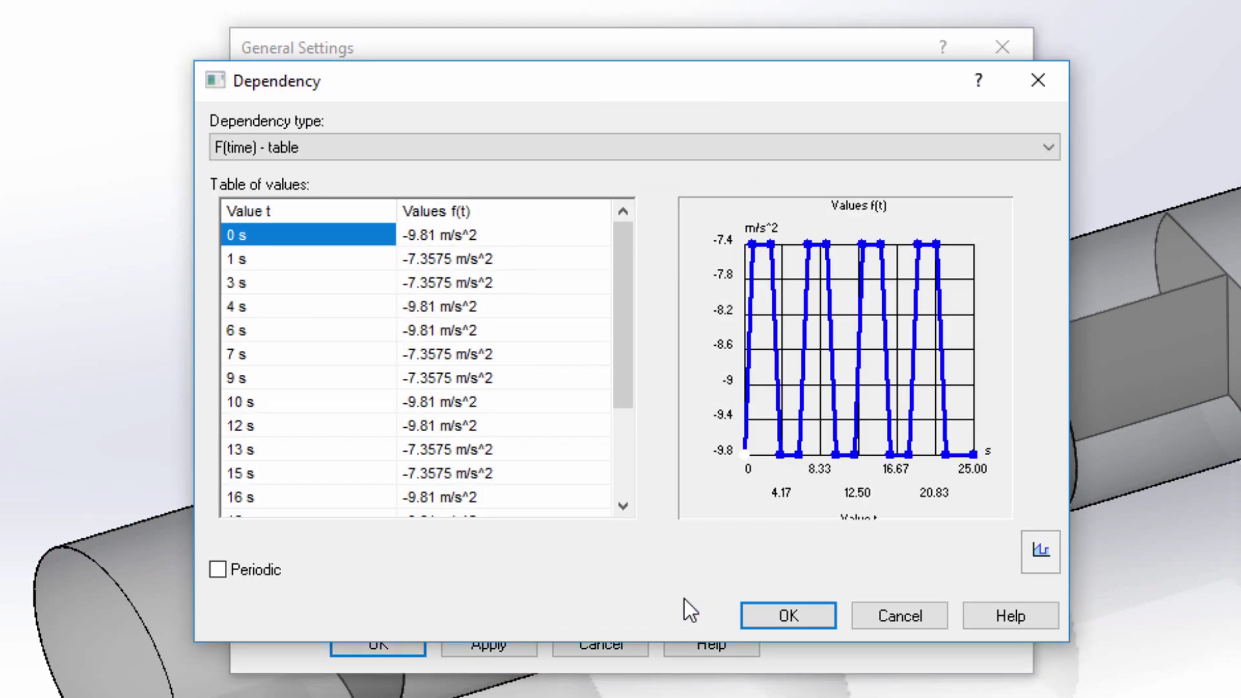
click(790, 616)
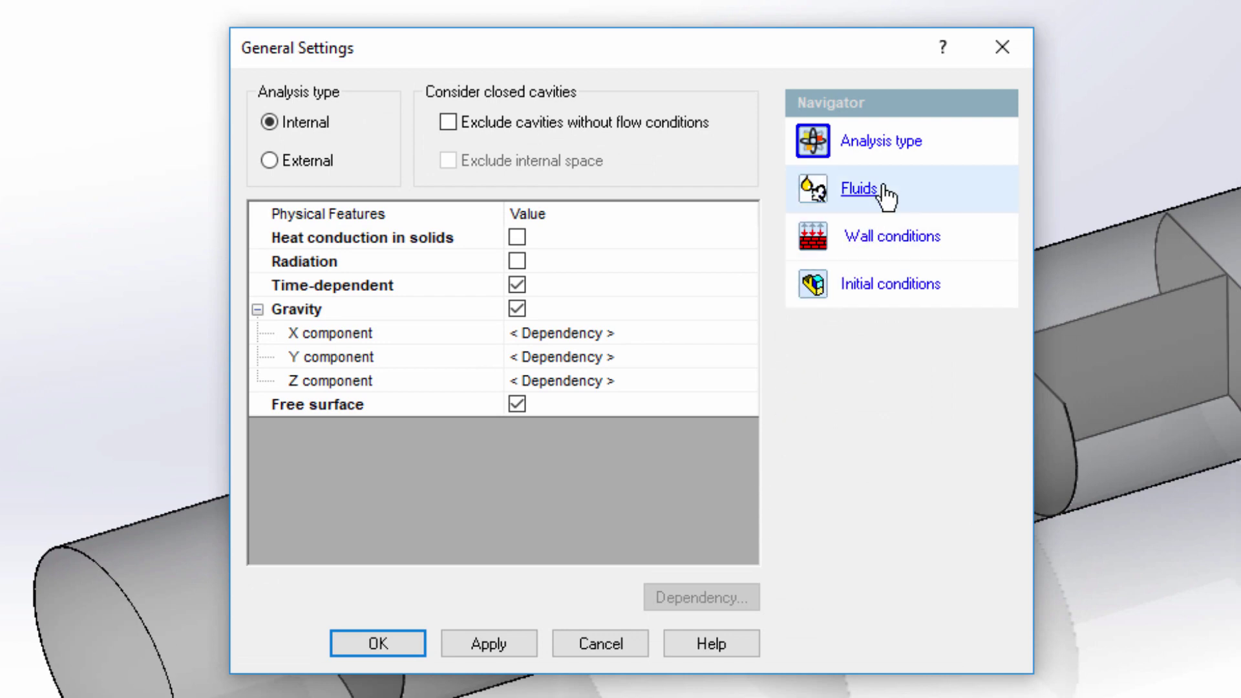
- Review the fluids, wall and initial conditions, then apply the general settings
click(867, 182)
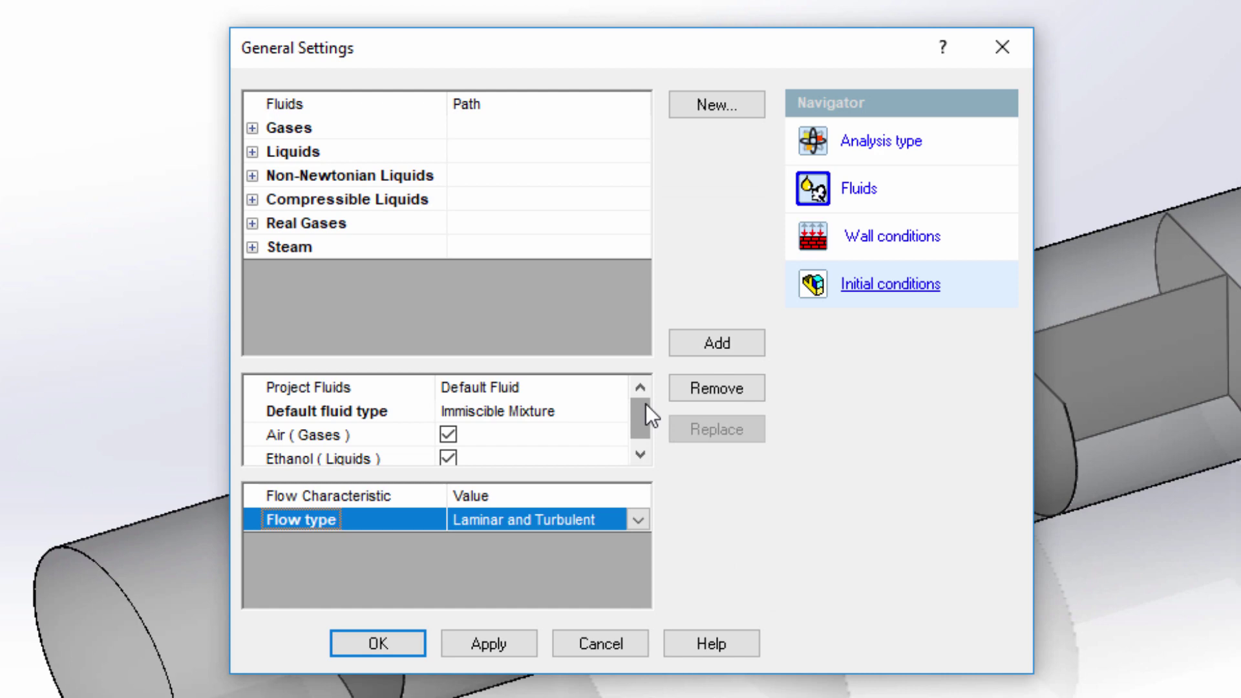
click(923, 256)
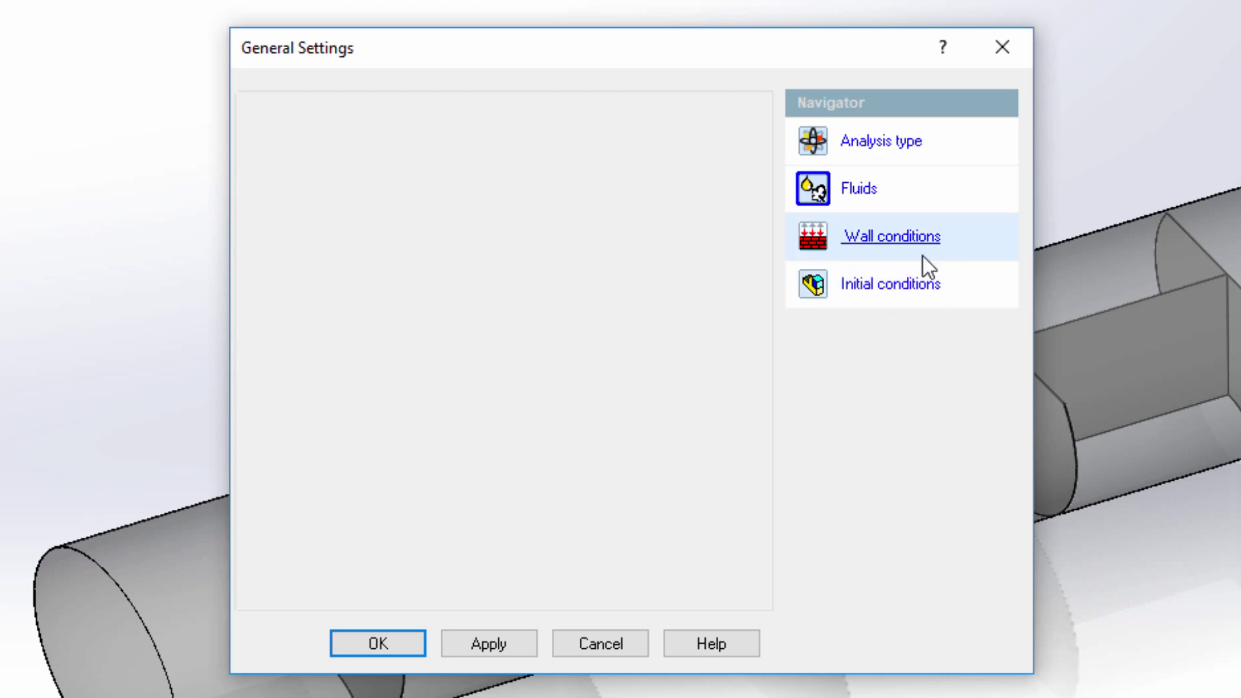
click(911, 282)
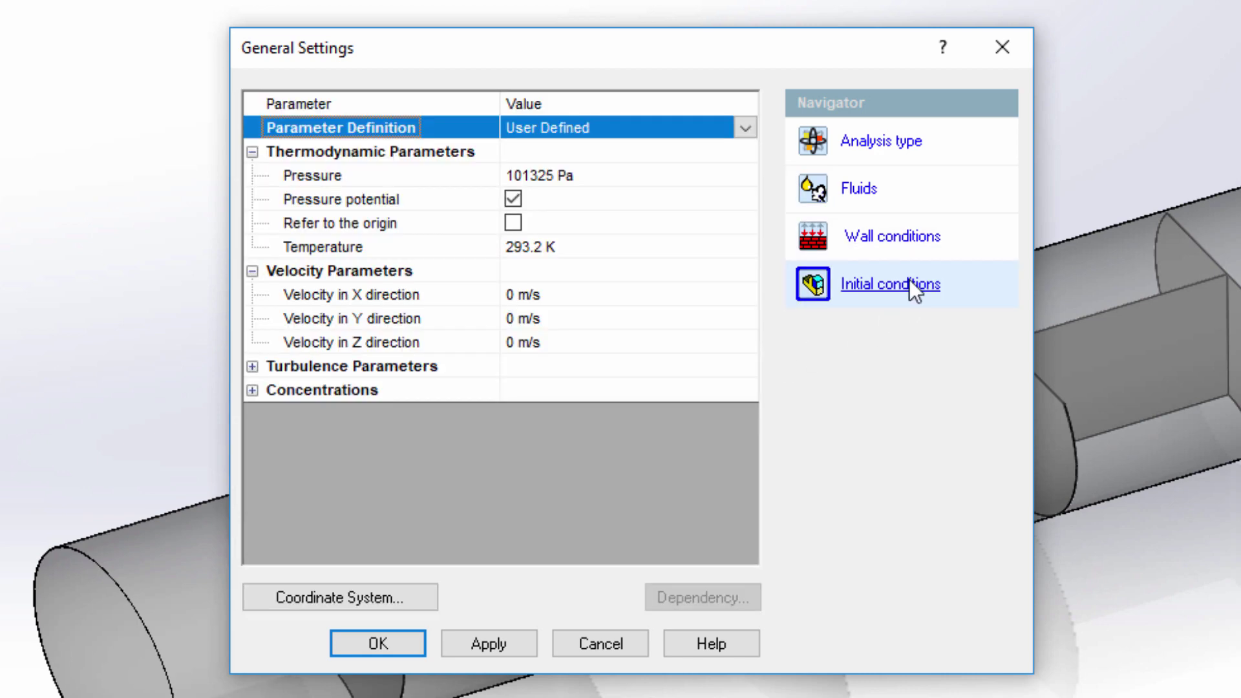
click(380, 644)
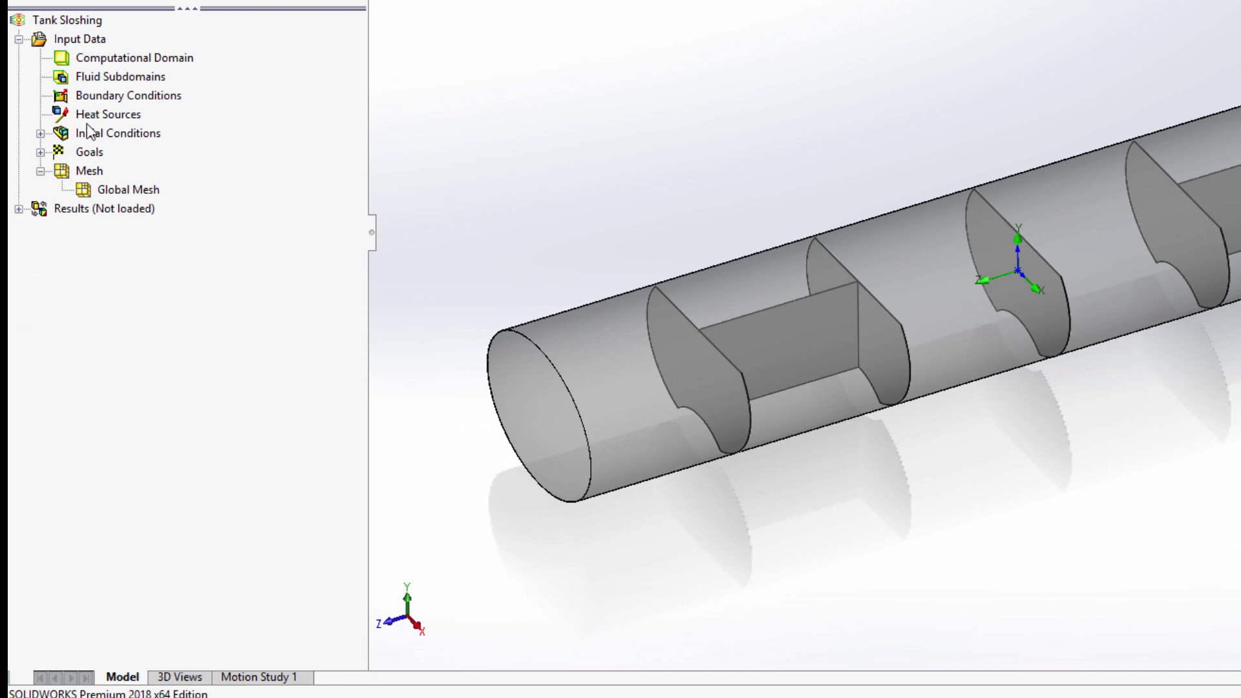
- Edit Initial Condition 1, keep Air as its substance concentration, and confirm it
click(40, 134)
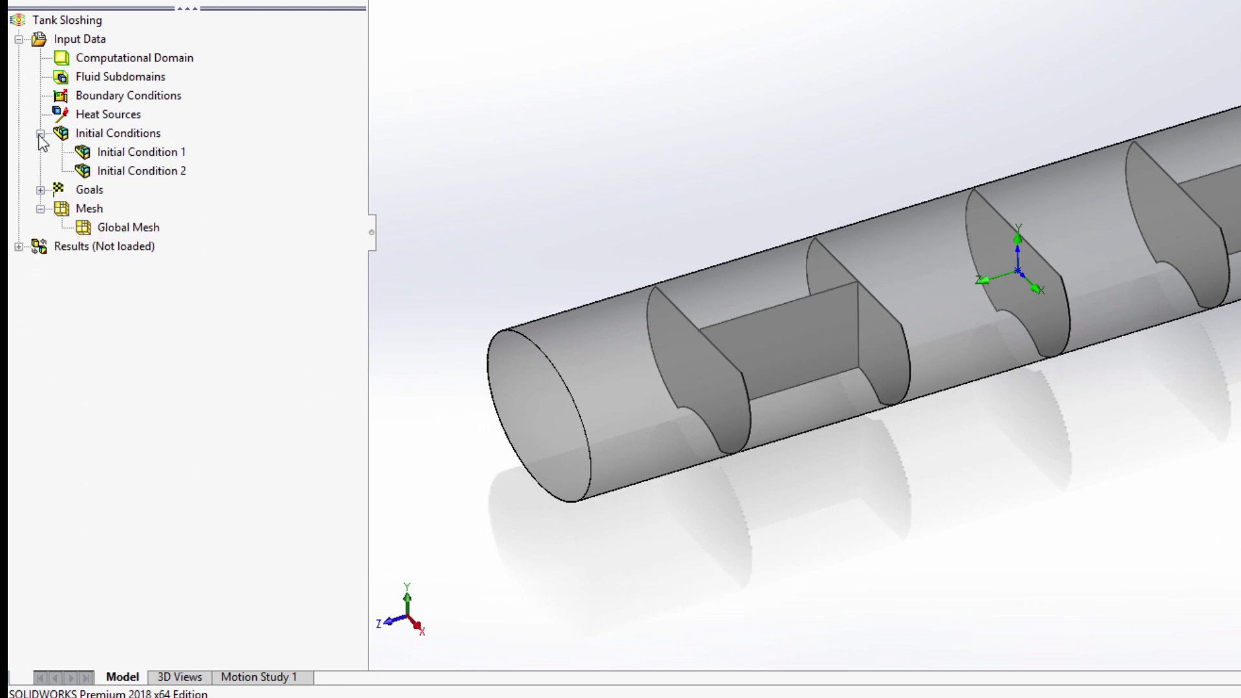
right_click(113, 152)
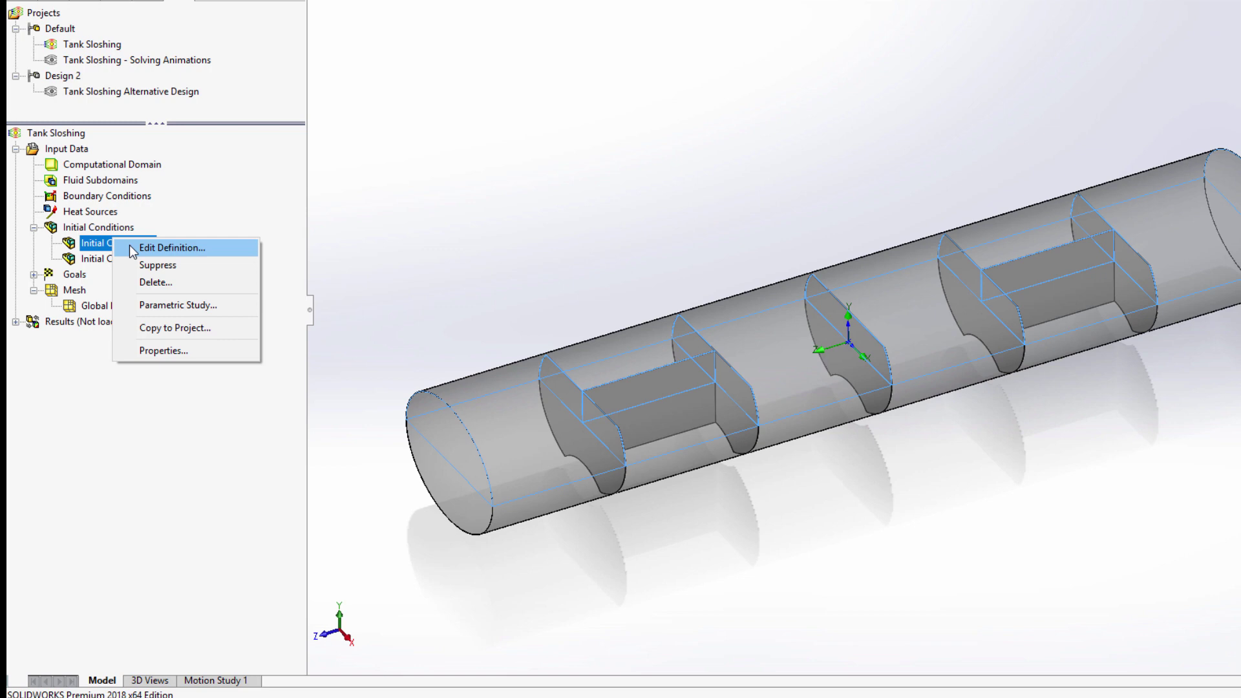
click(129, 245)
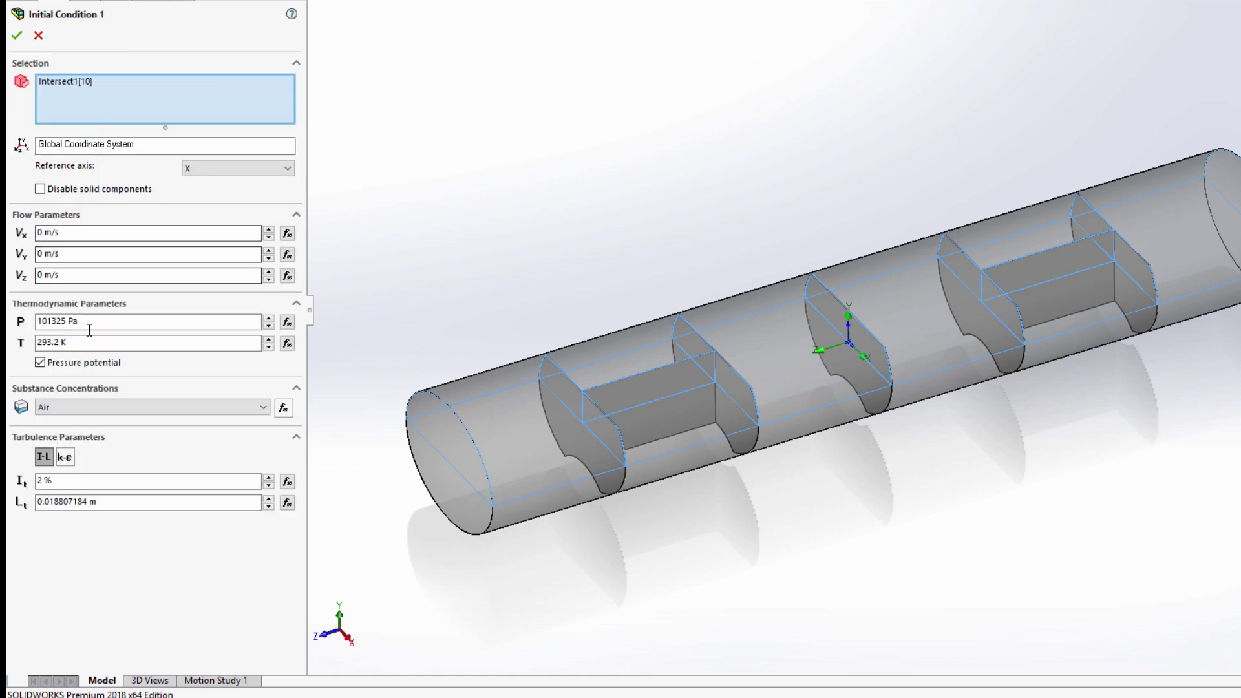
click(86, 404)
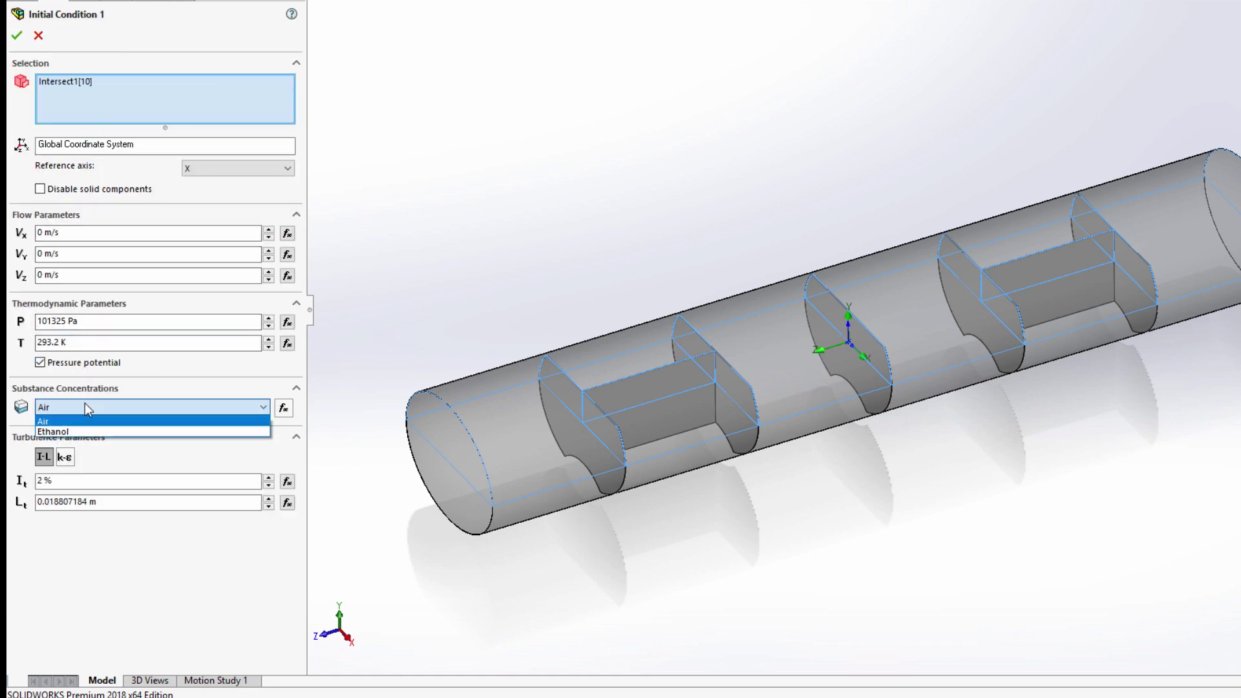
click(84, 402)
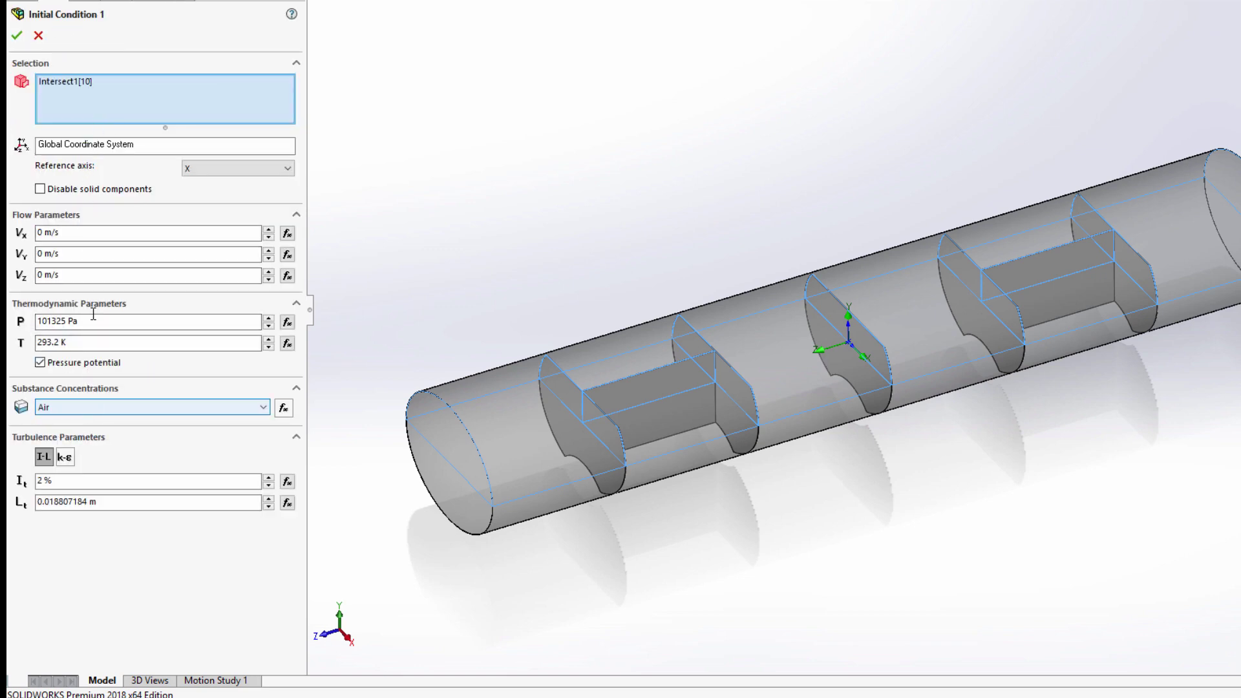
click(17, 35)
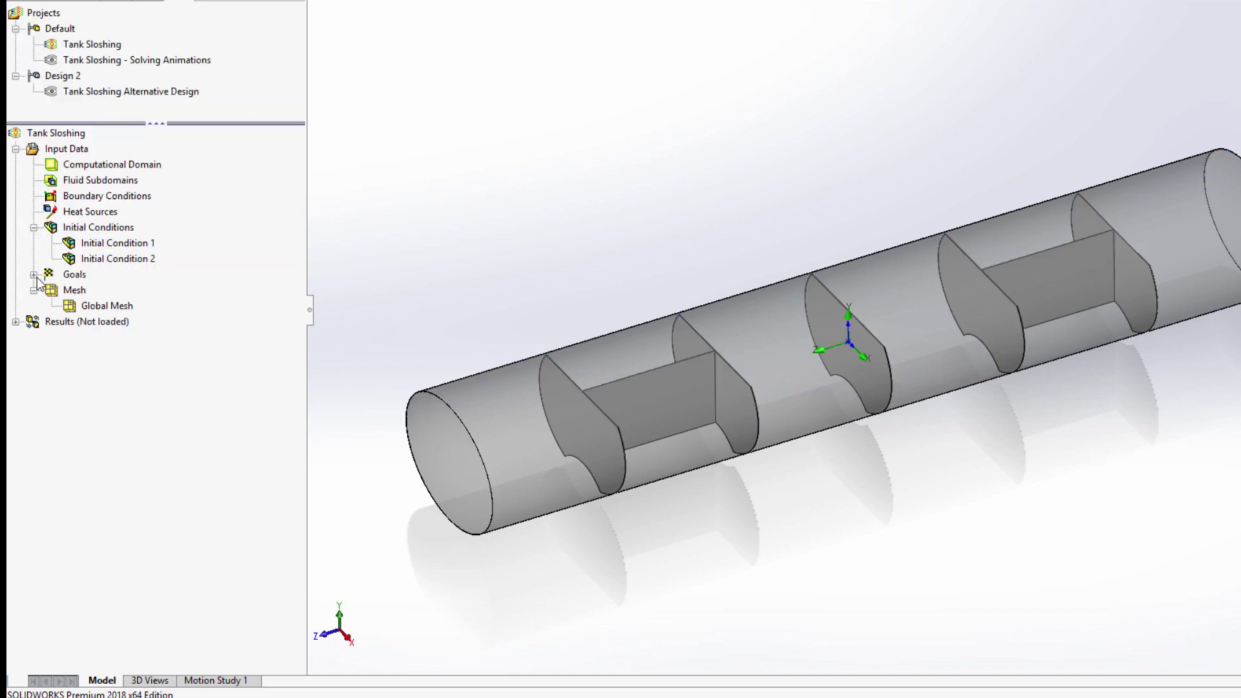
- Insert global goals for maximum Force (X), Force (Y) and Force (Z)
right_click(71, 277)
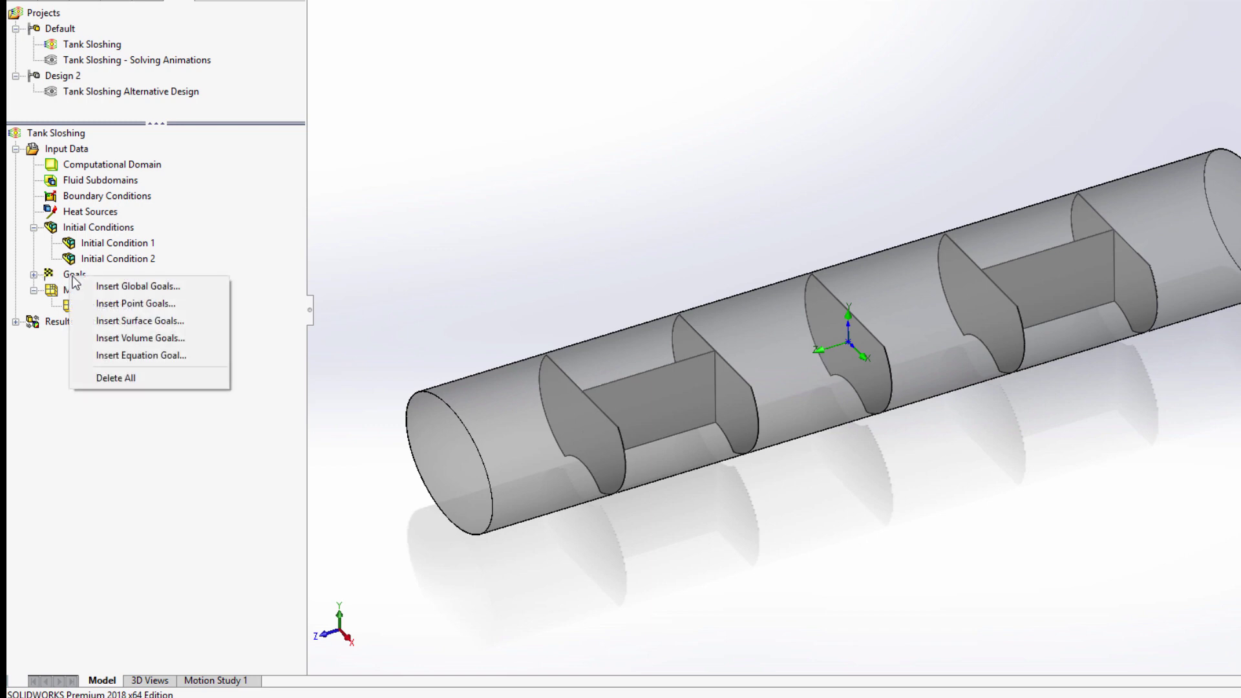
click(114, 286)
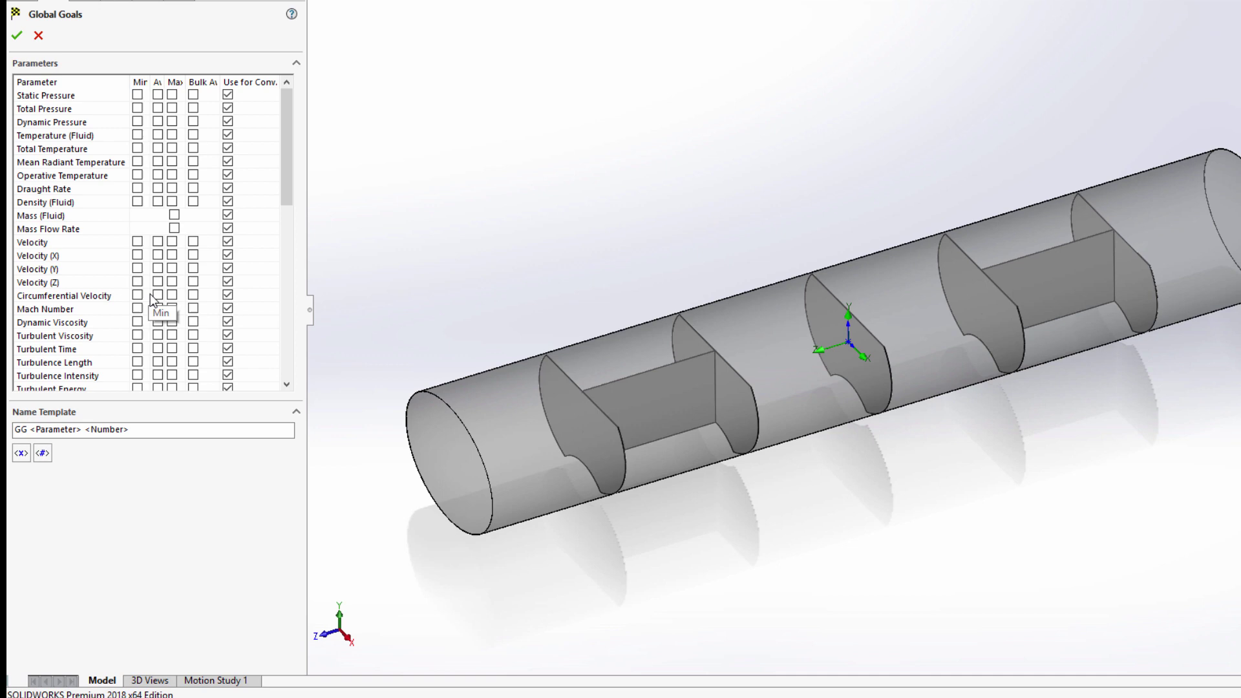
drag(288, 169, 284, 288)
click(174, 215)
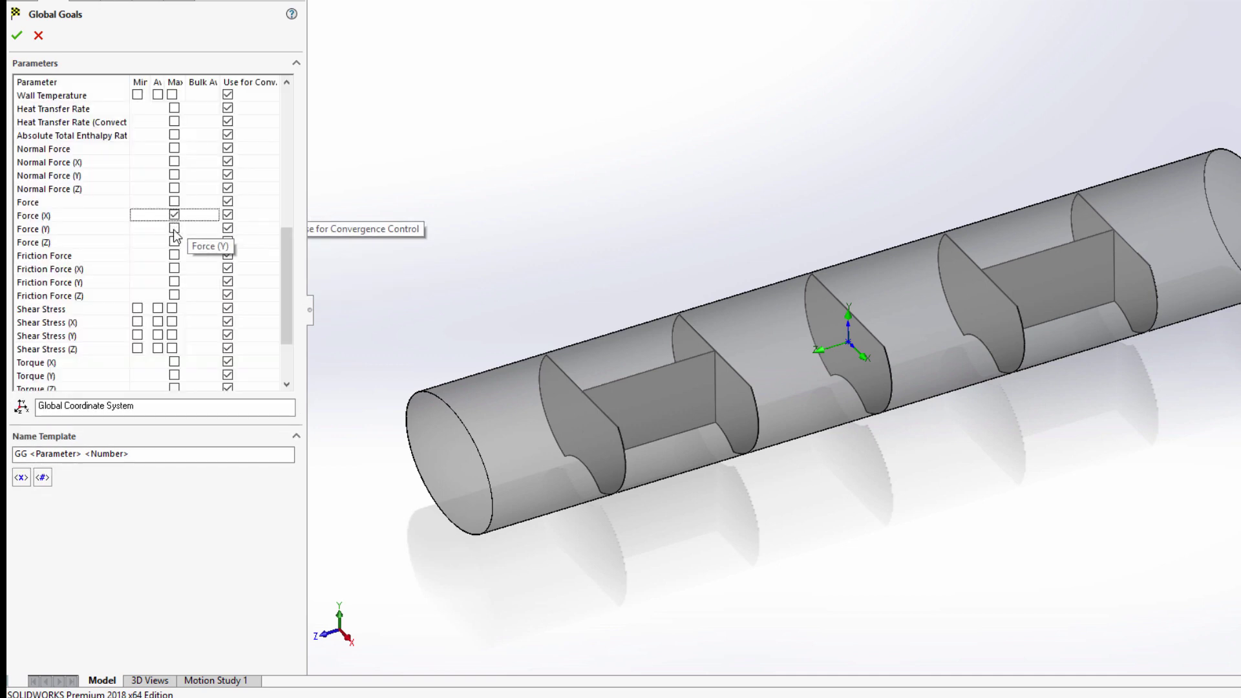
click(174, 228)
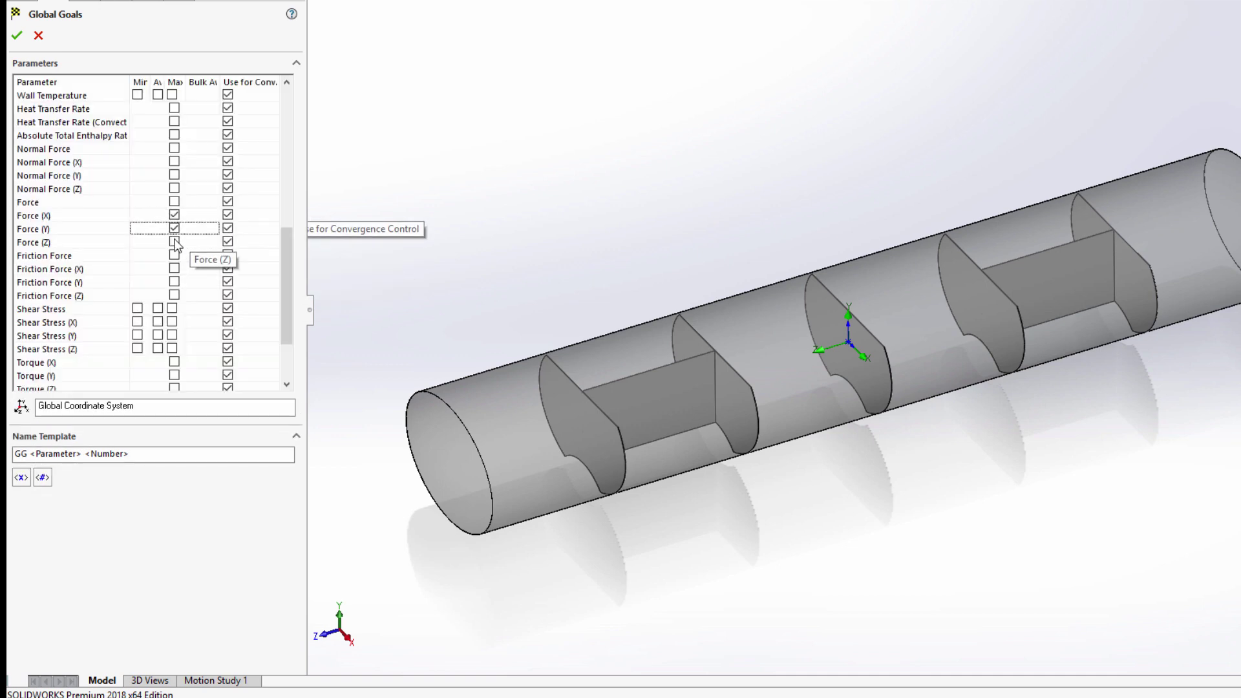
click(17, 37)
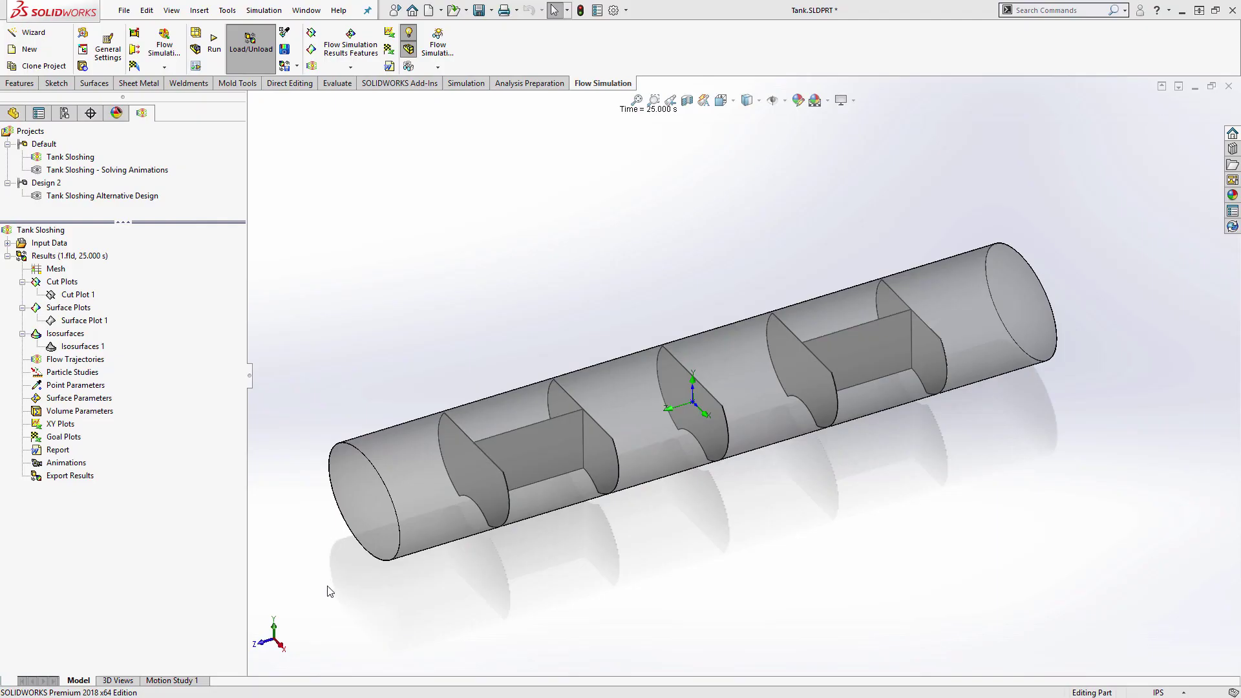
- Show Surface Plot 1 and Isosurfaces 1 on the tank, then clear the selection
right_click(90, 325)
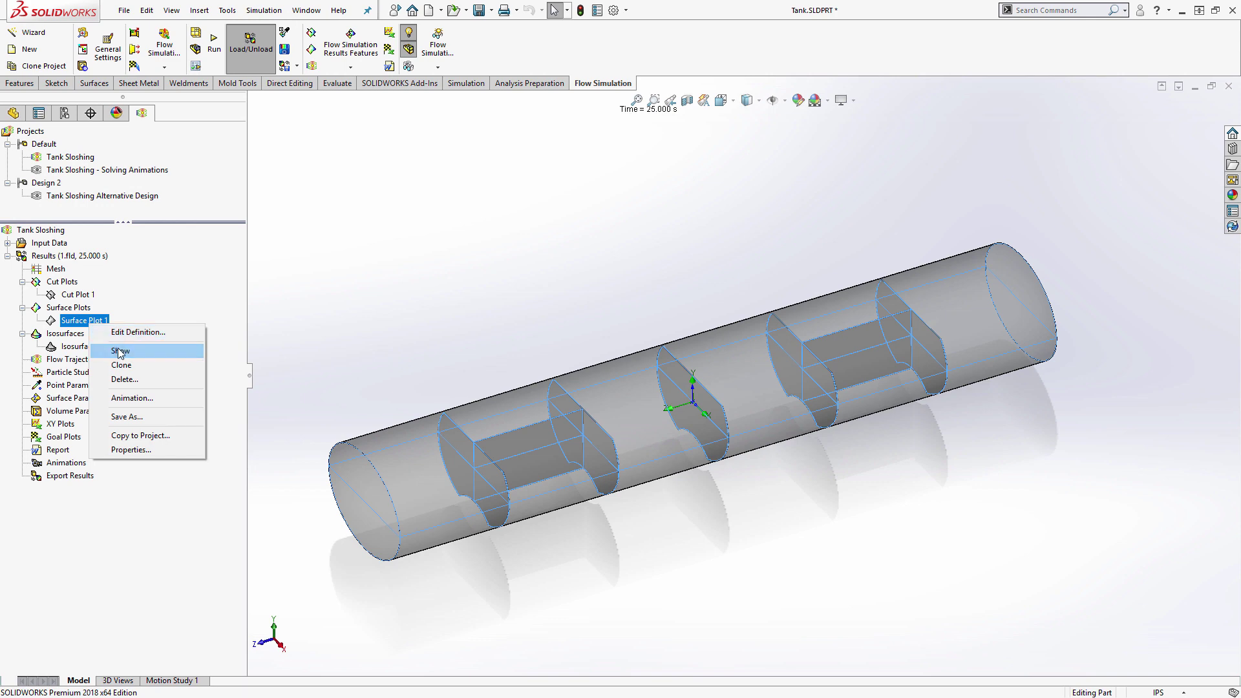
click(97, 350)
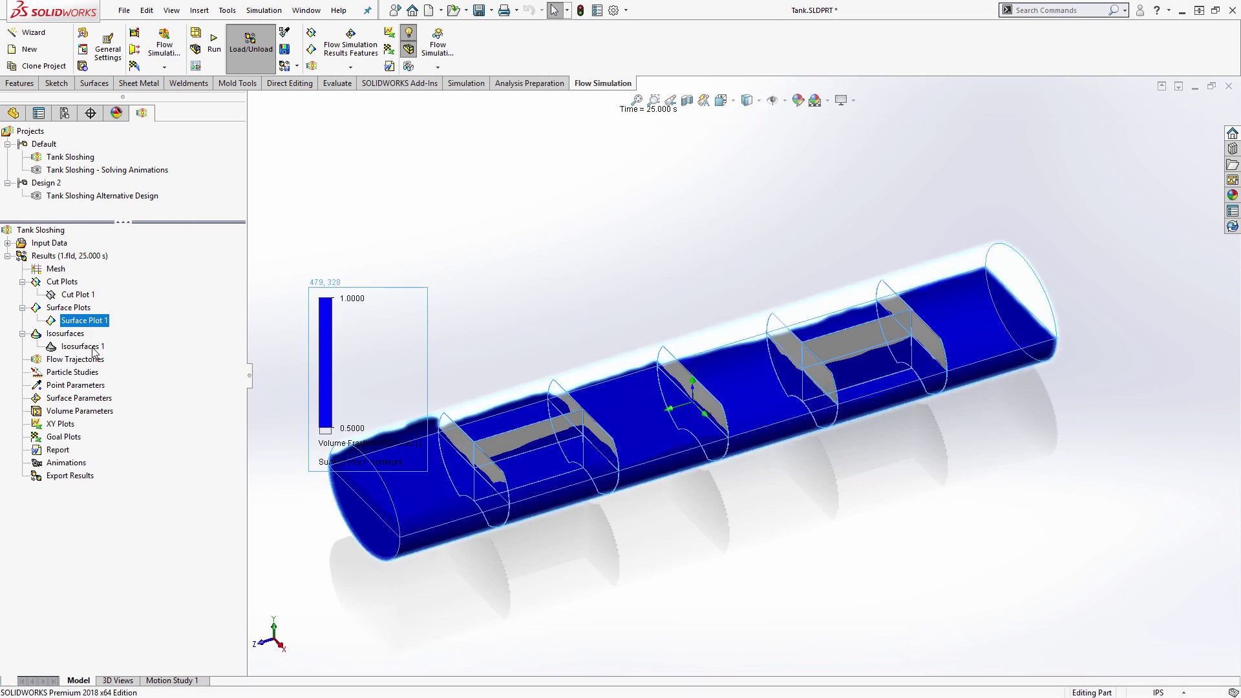
right_click(94, 353)
click(116, 374)
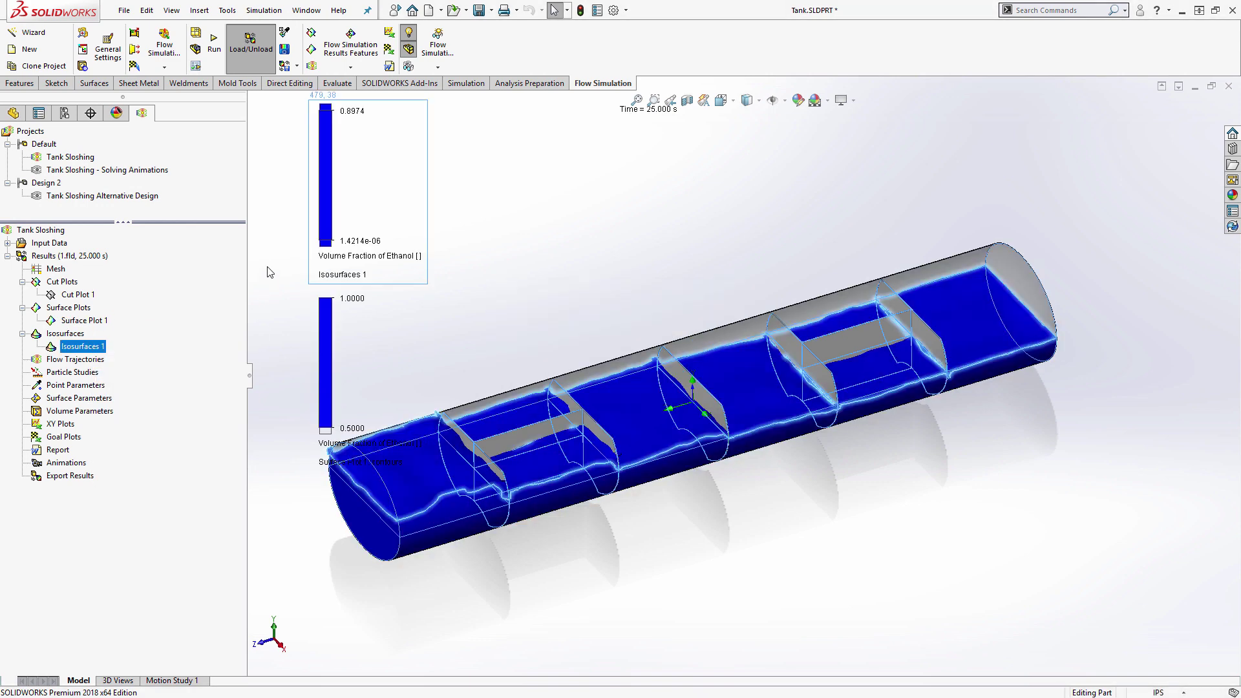
click(275, 345)
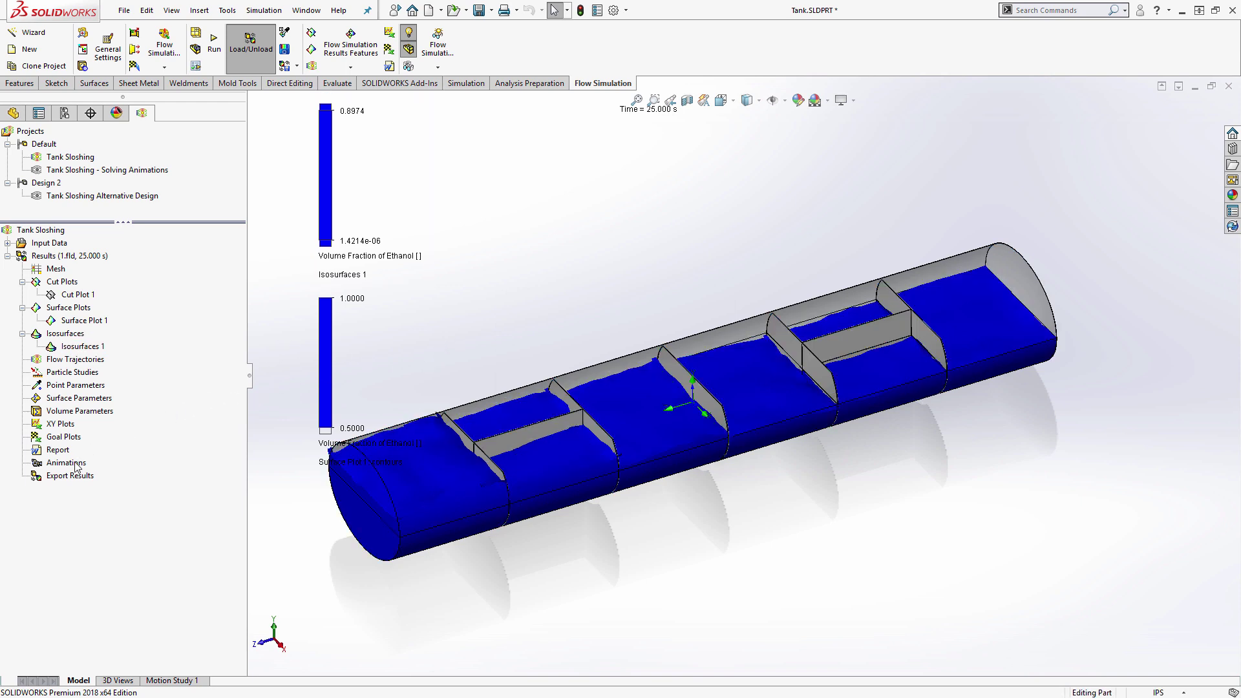
- Insert an animation, skip the wizard, play the sloshing through 25 s, and close it
click(103, 474)
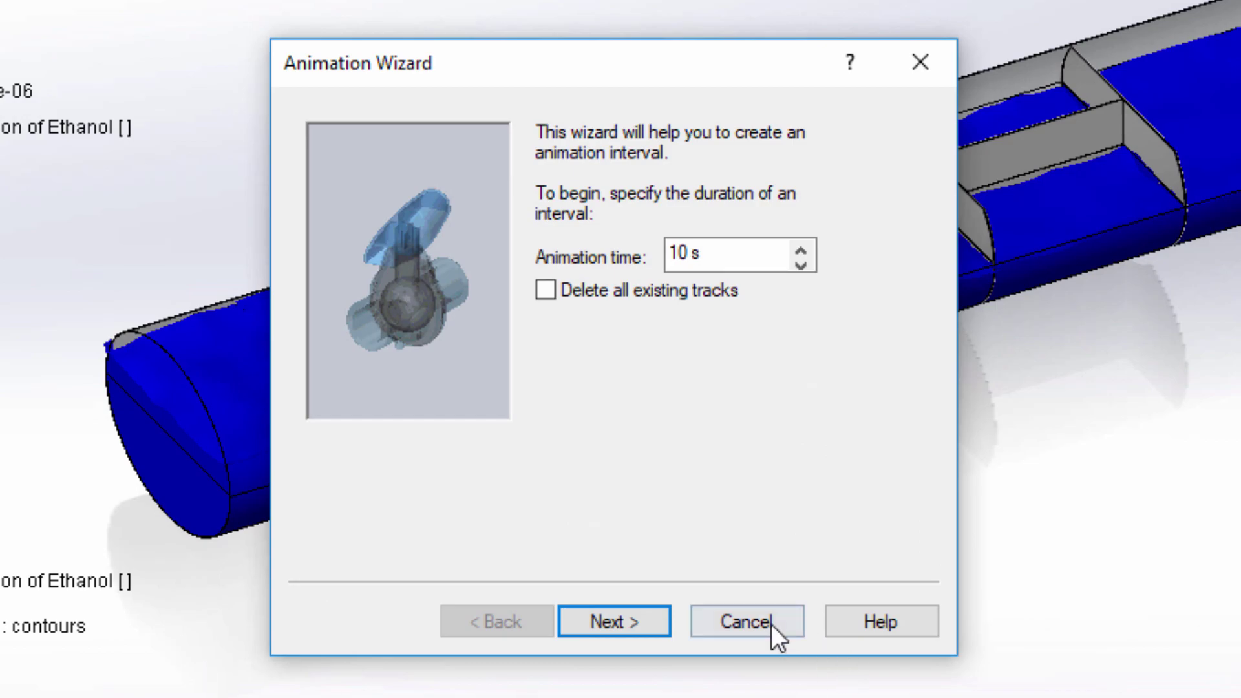
click(771, 623)
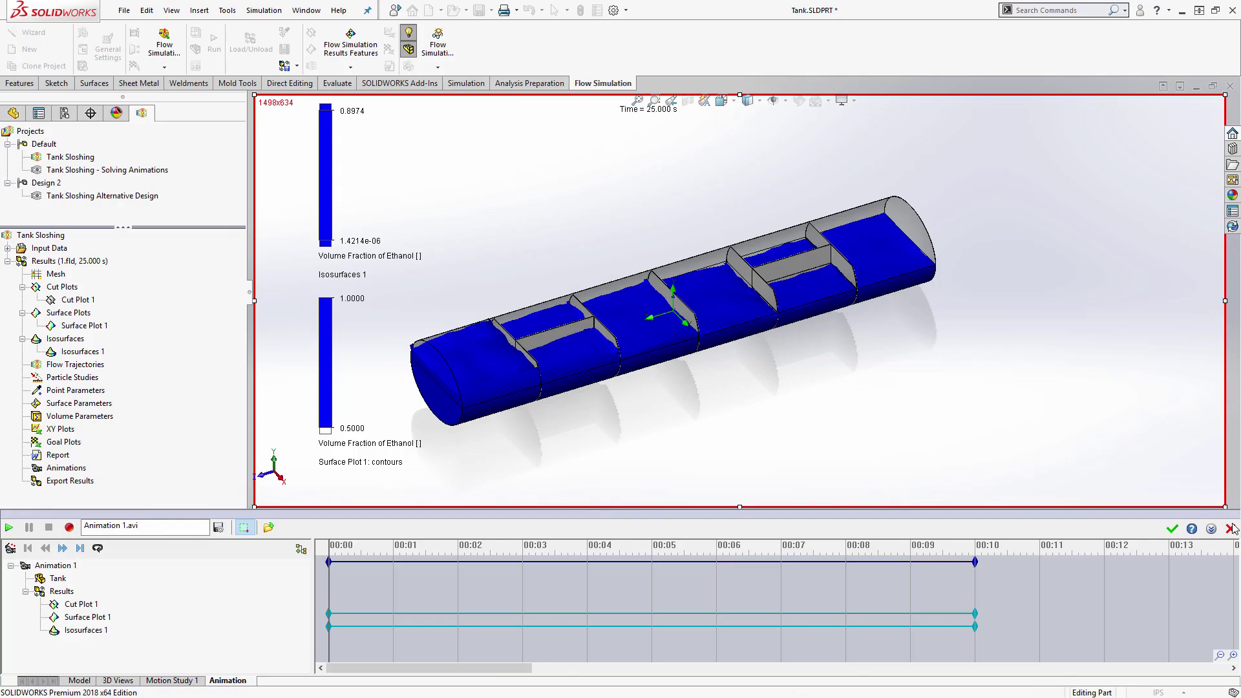
click(1230, 528)
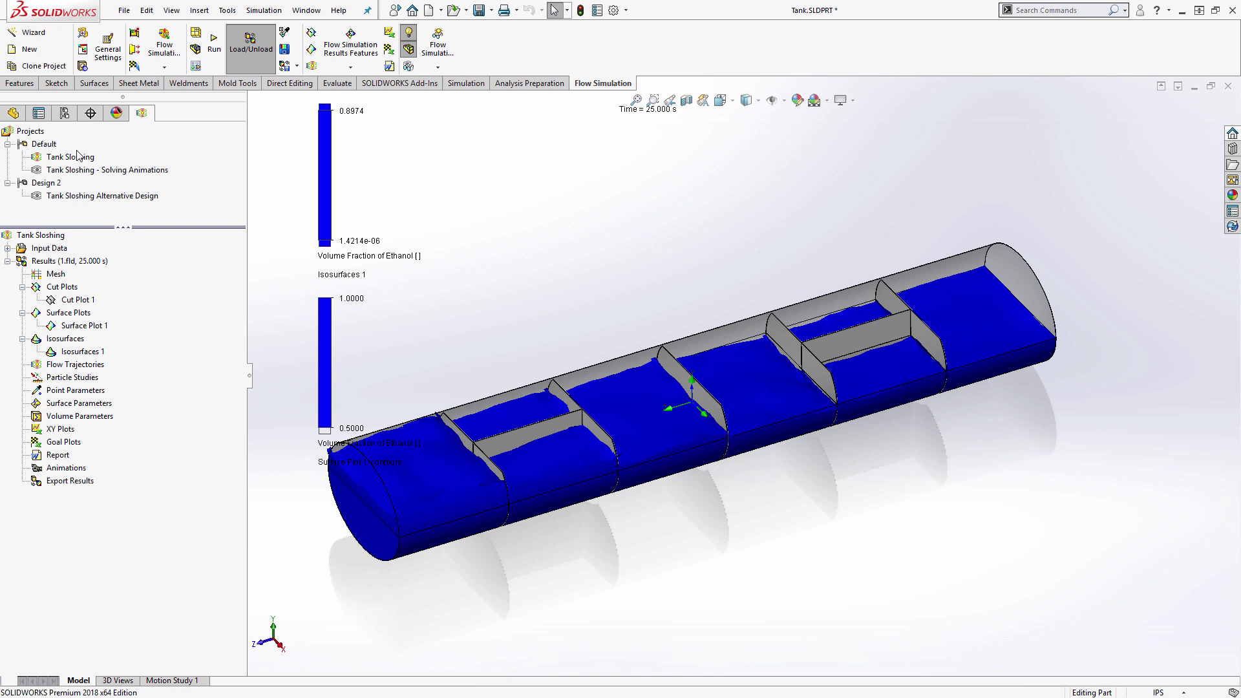
- Set up a Goal Plot of all goals for export as an Excel Workbook (*.xlsx)
double_click(60, 196)
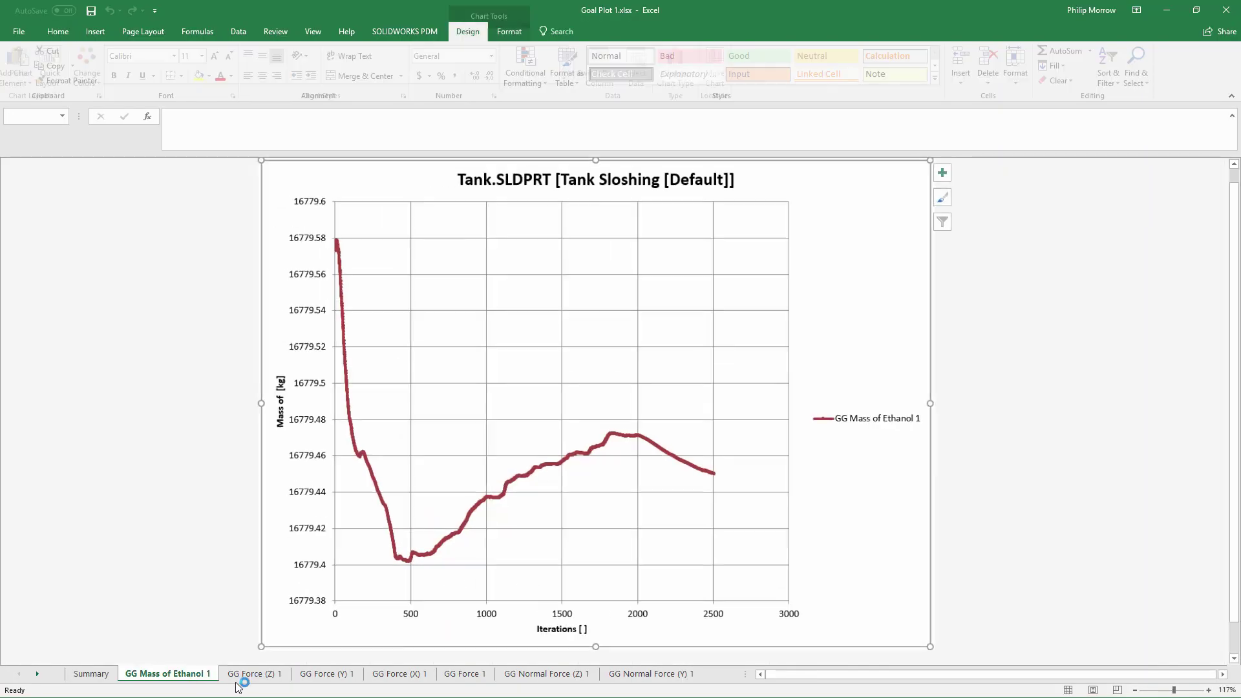
- View the GG Force (Z) 1 and GG Force (Y) 1 charts, then the Summary sheet
click(259, 674)
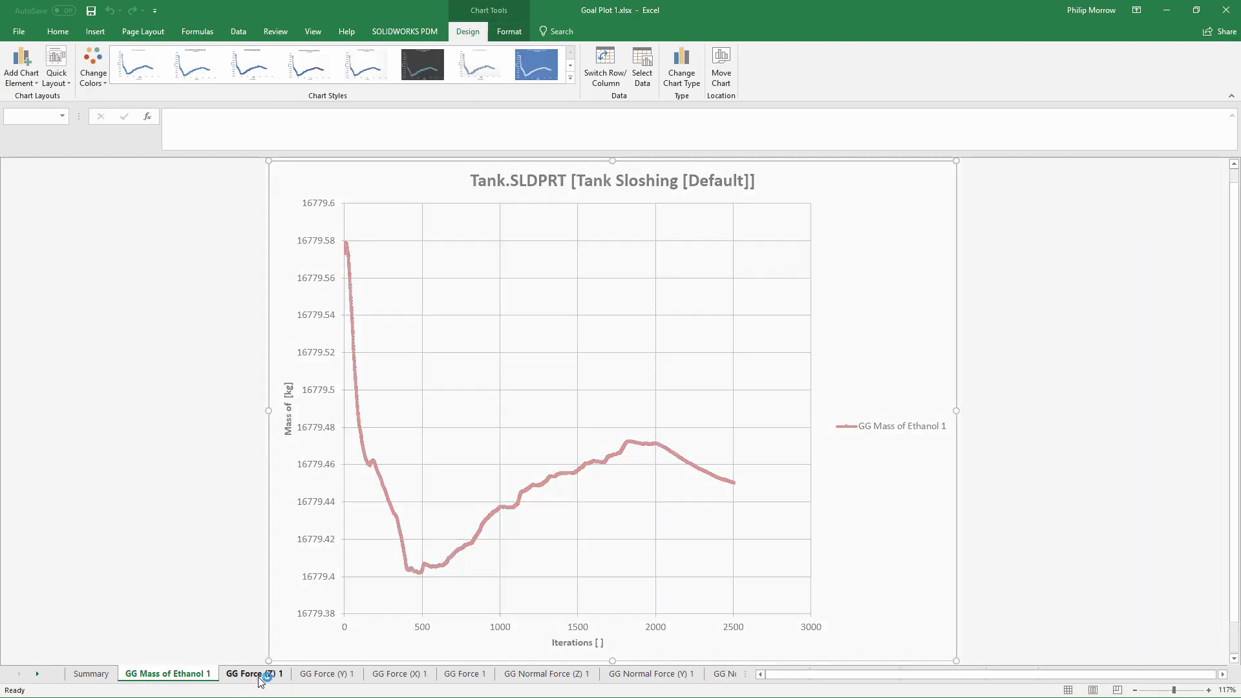
click(329, 674)
click(91, 674)
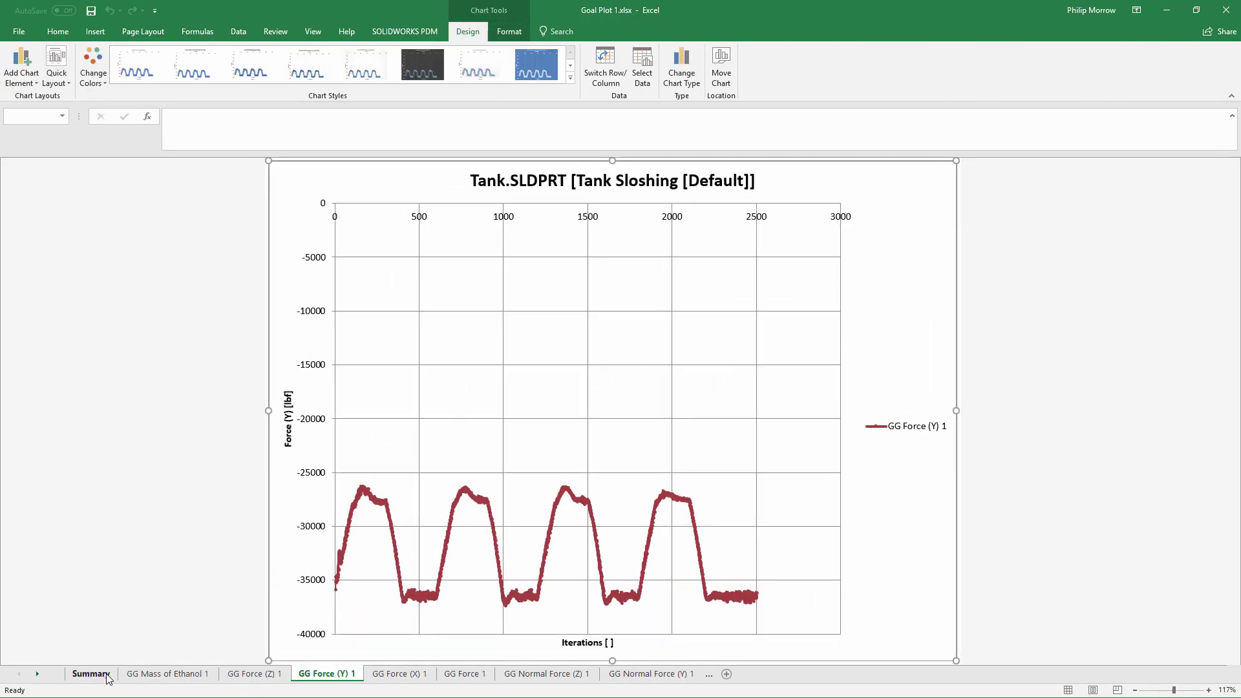